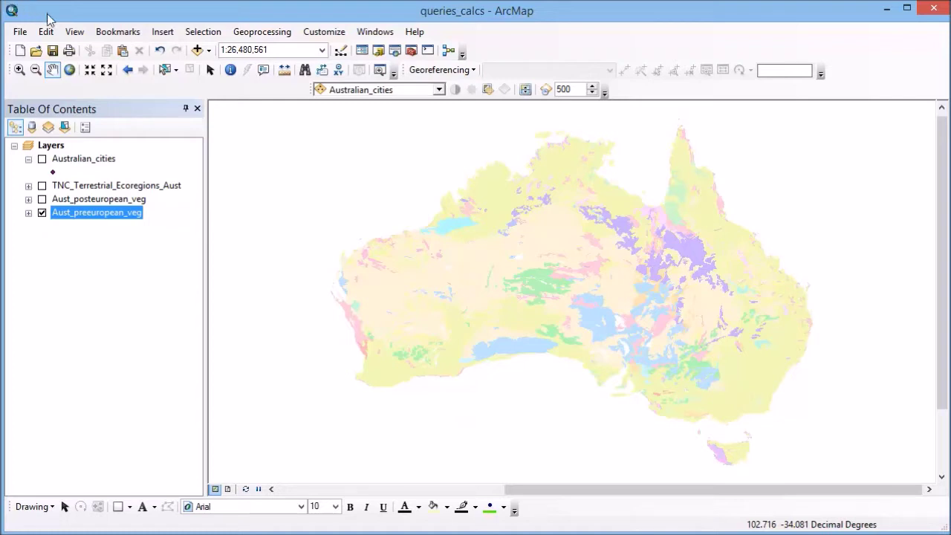
- Bring up the shortcut menu for the Aust_preeuropean_veg layer in the Table Of Contents
right_click(107, 222)
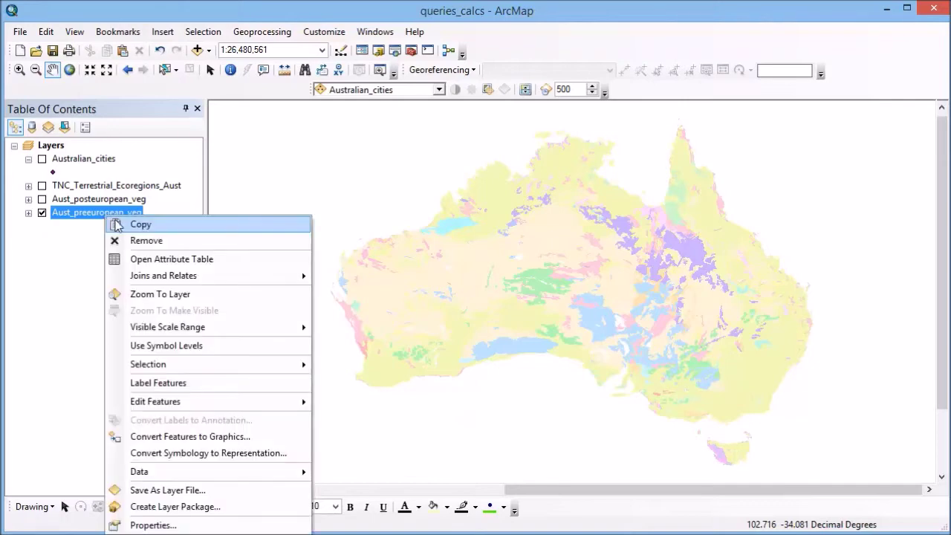
- Open the Aust_preeuropean_veg attribute table showing all 1480 records
left_click(131, 262)
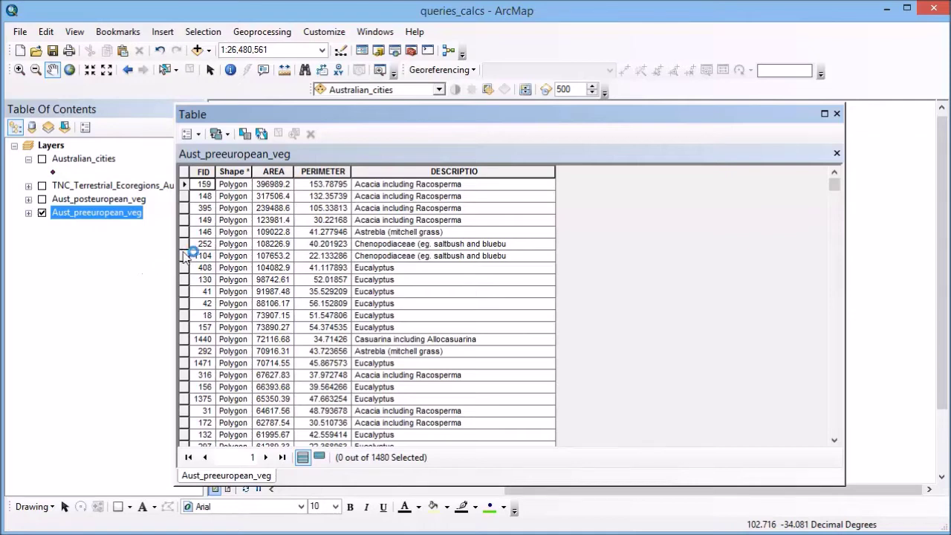
left_click_drag(247, 118, 400, 128)
right_click(49, 147)
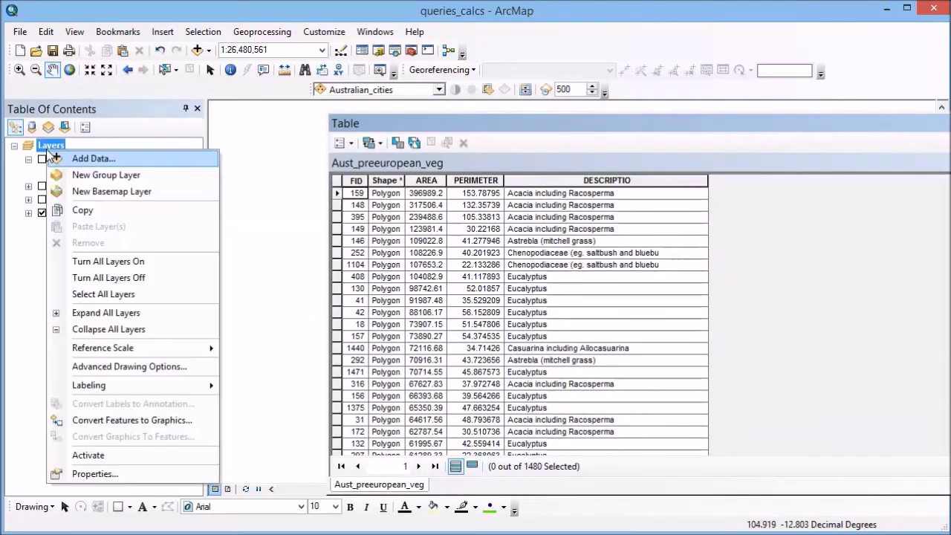
left_click(95, 477)
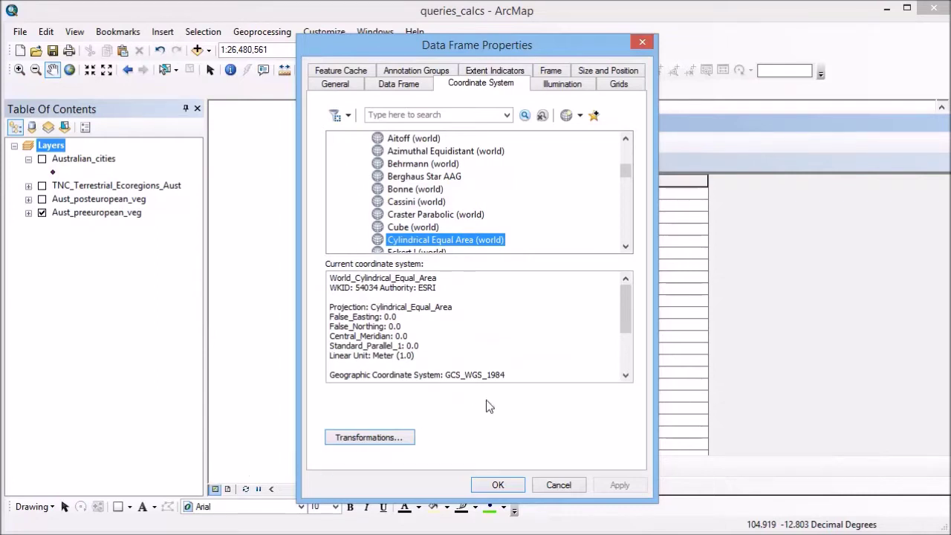
scroll(625, 170, "up", 1)
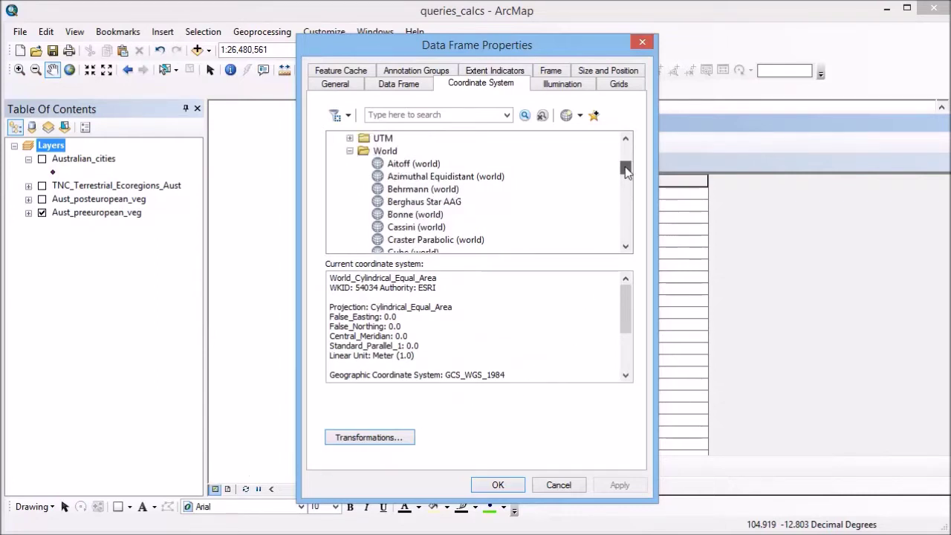
left_click_drag(626, 171, 628, 168)
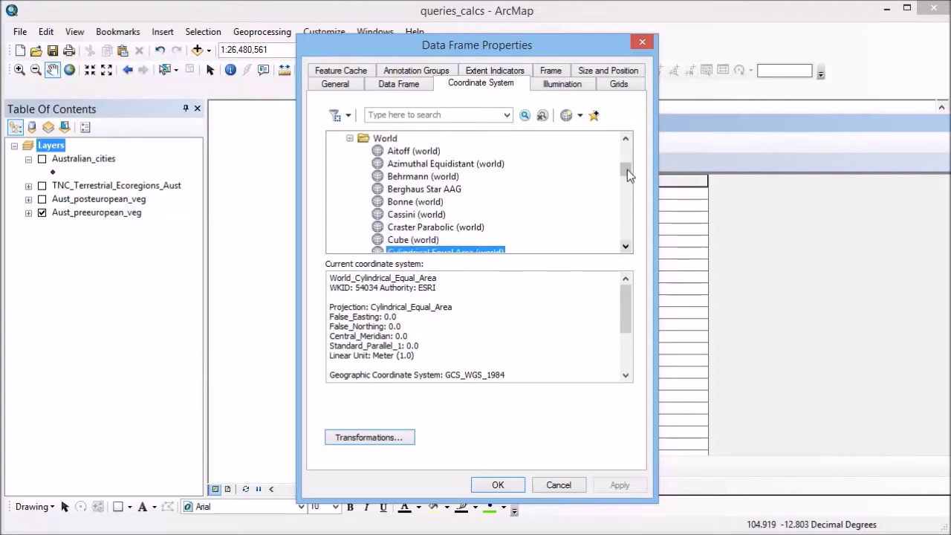
left_click(625, 246)
left_click(625, 246)
left_click(625, 246)
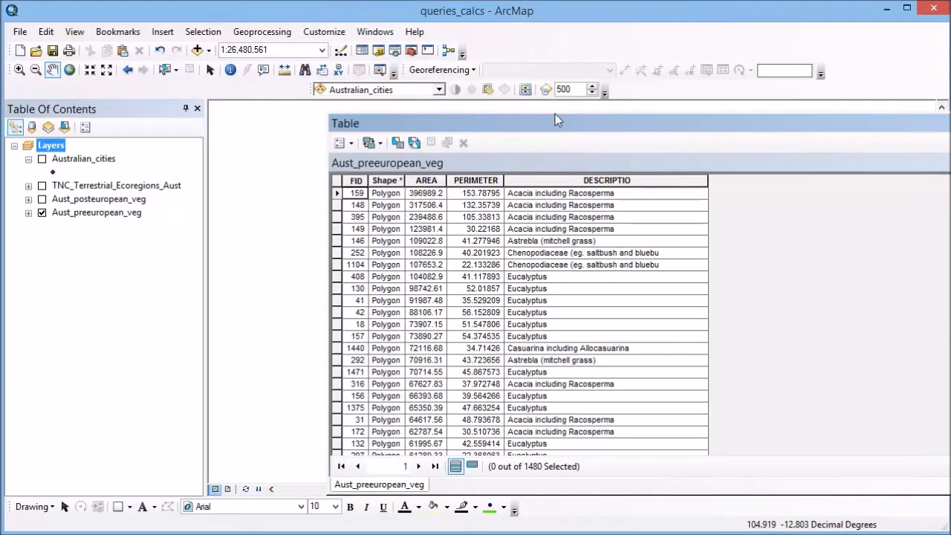
- Recalculate the AREA field with Calculate Geometry, confirming the calculation outside an edit session
left_click_drag(558, 129, 335, 113)
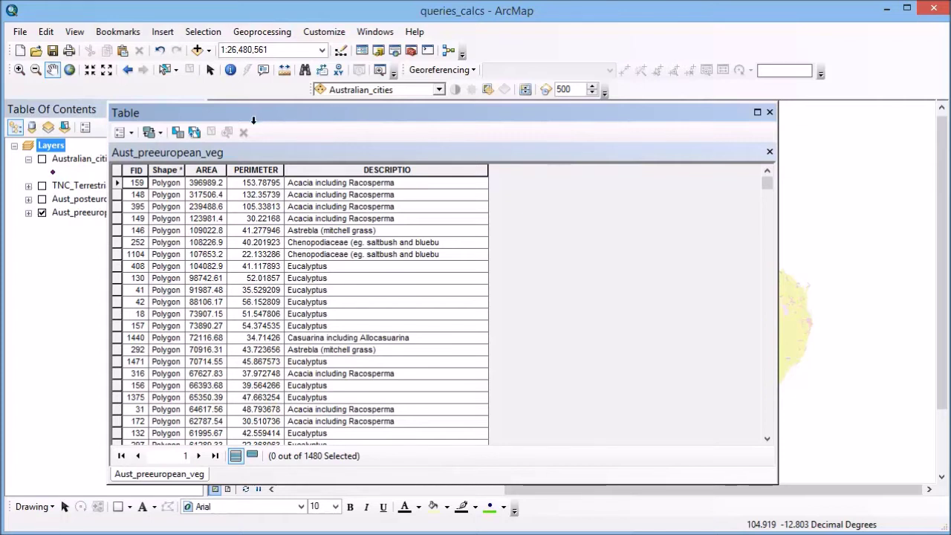
right_click(204, 170)
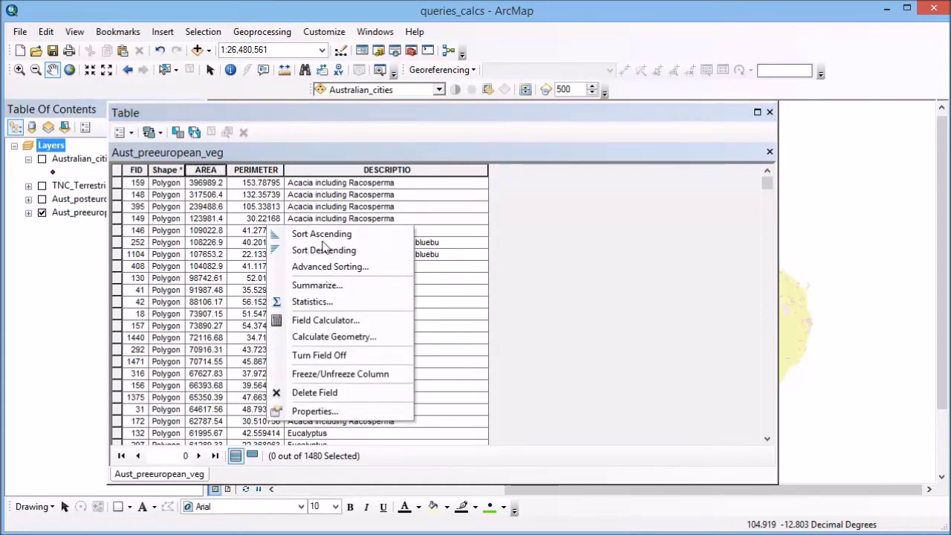
left_click(339, 336)
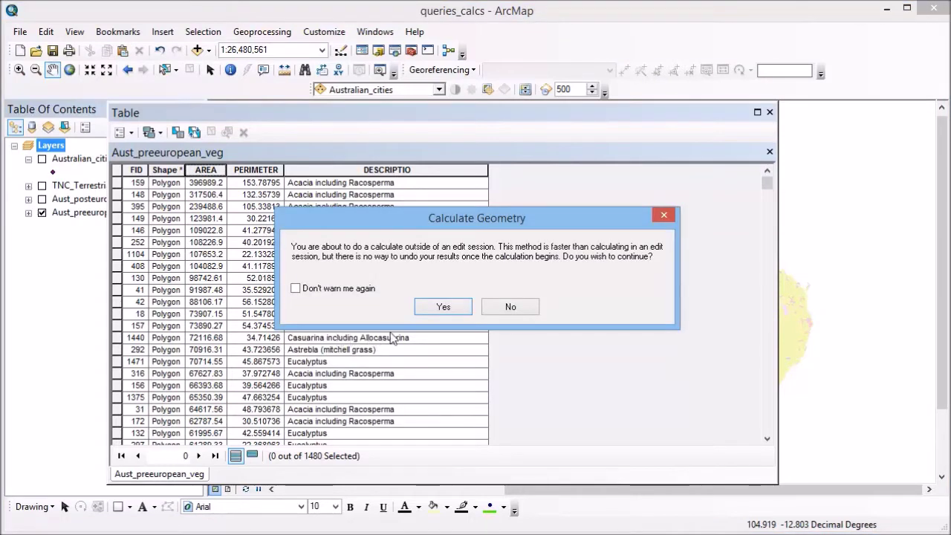
left_click(445, 309)
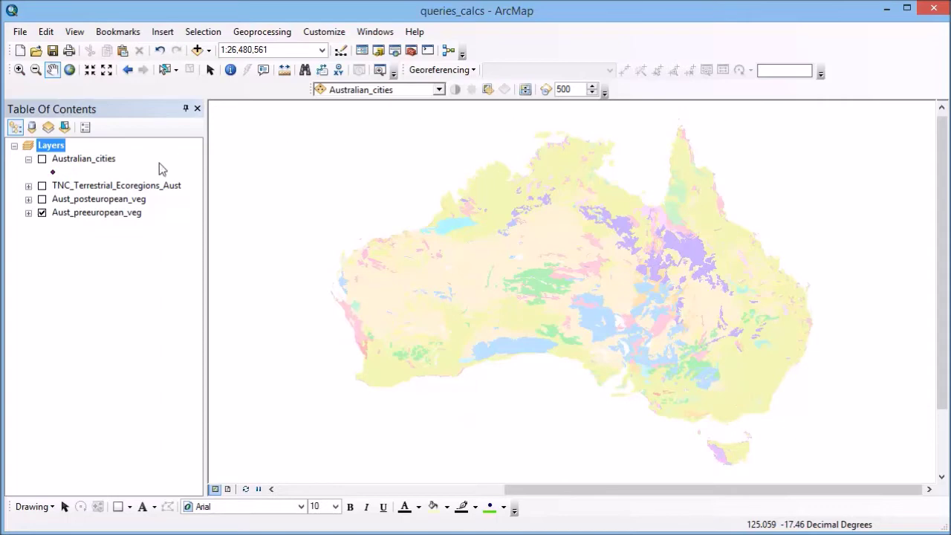
- Reopen the table, select polygons where "AREA" > 50000, and list only the 28 selected records
right_click(106, 216)
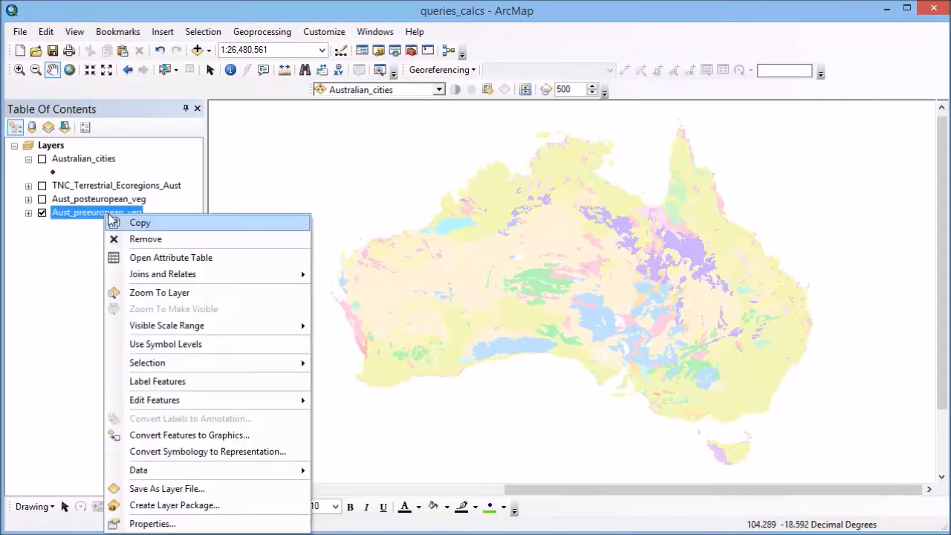
left_click(133, 257)
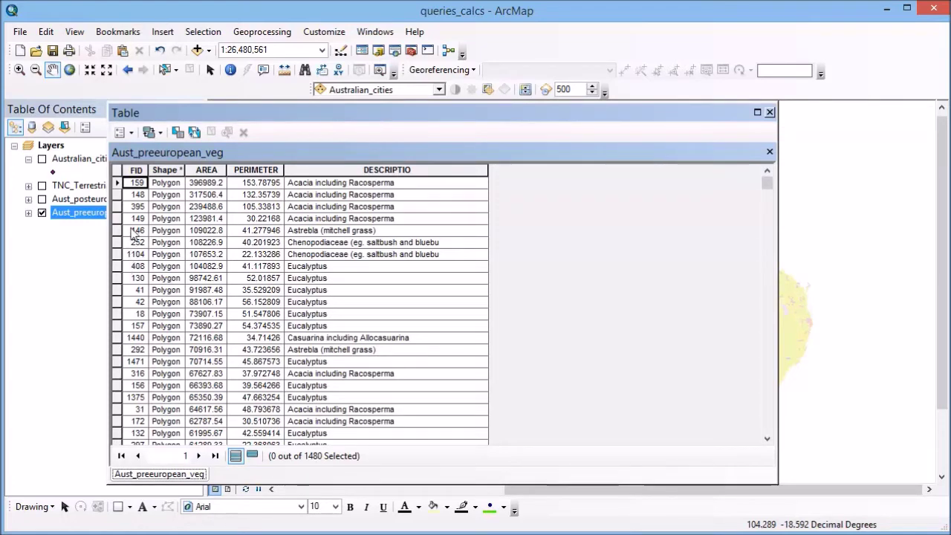
left_click(132, 133)
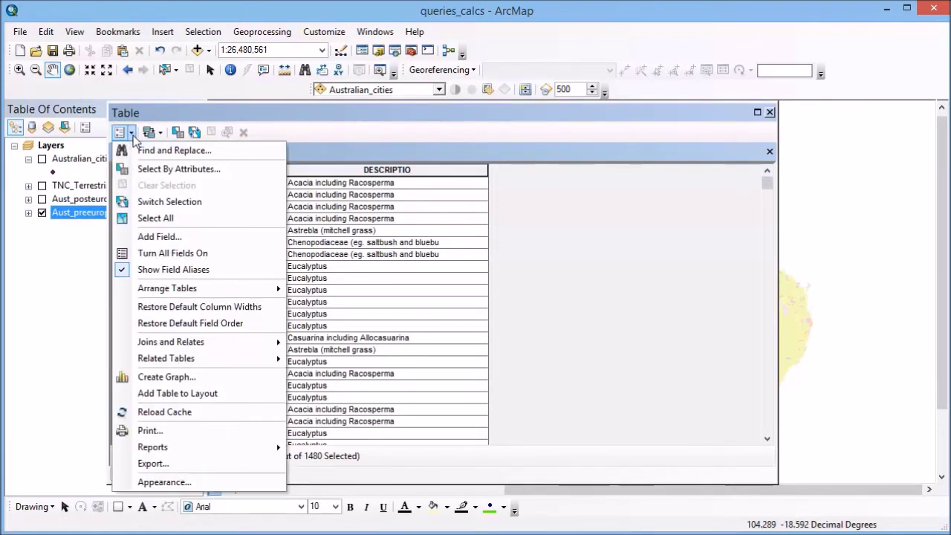
left_click(143, 175)
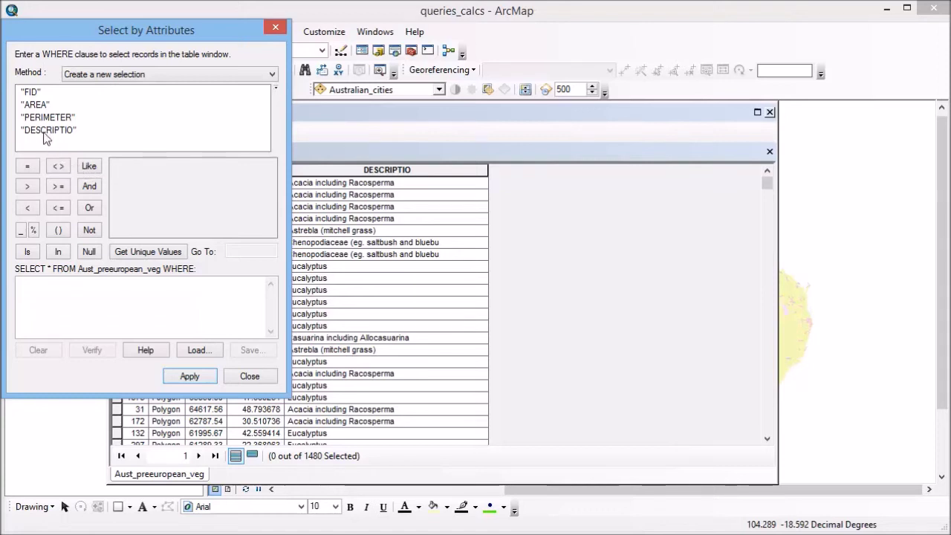
double_click(35, 105)
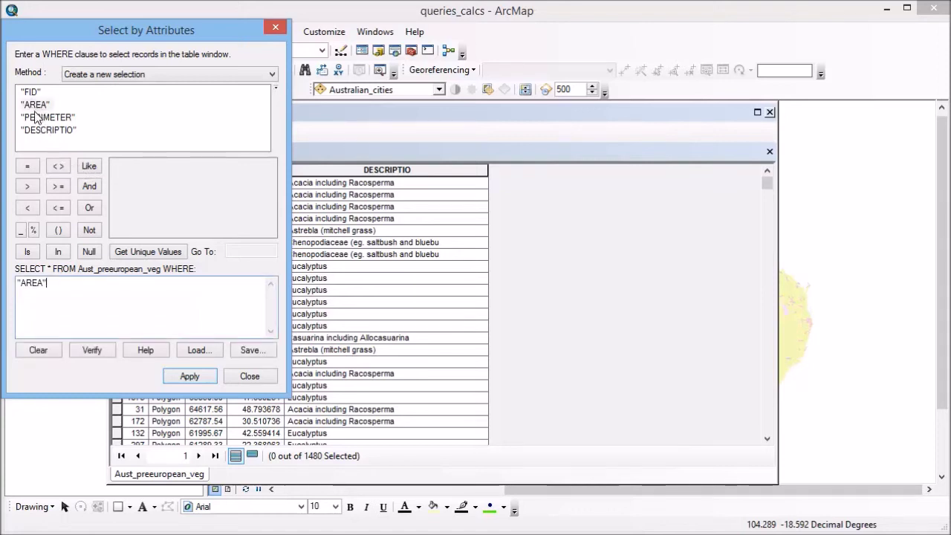
left_click(28, 187)
type("50000")
left_click(187, 377)
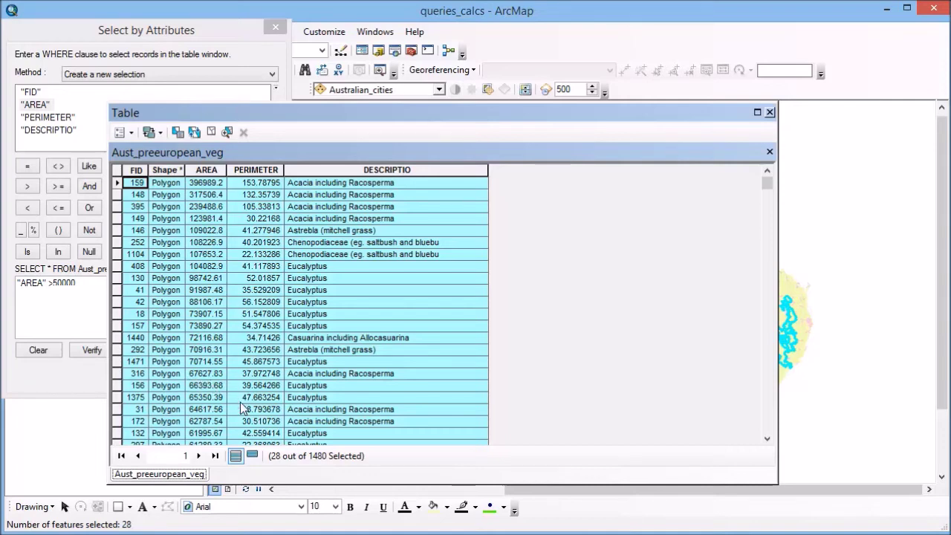
left_click(253, 459)
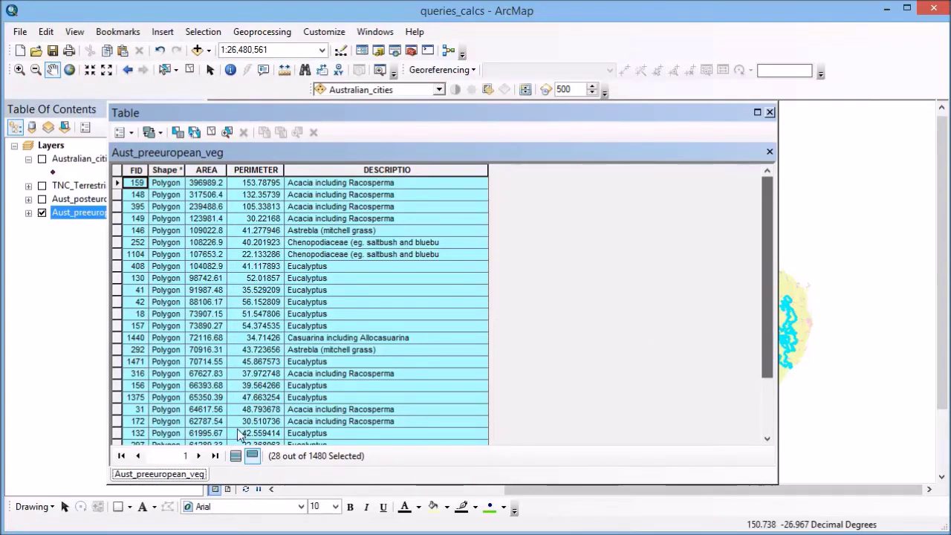
- Show all 1480 records again, then narrow and reposition the table window beside the map
left_click(235, 456)
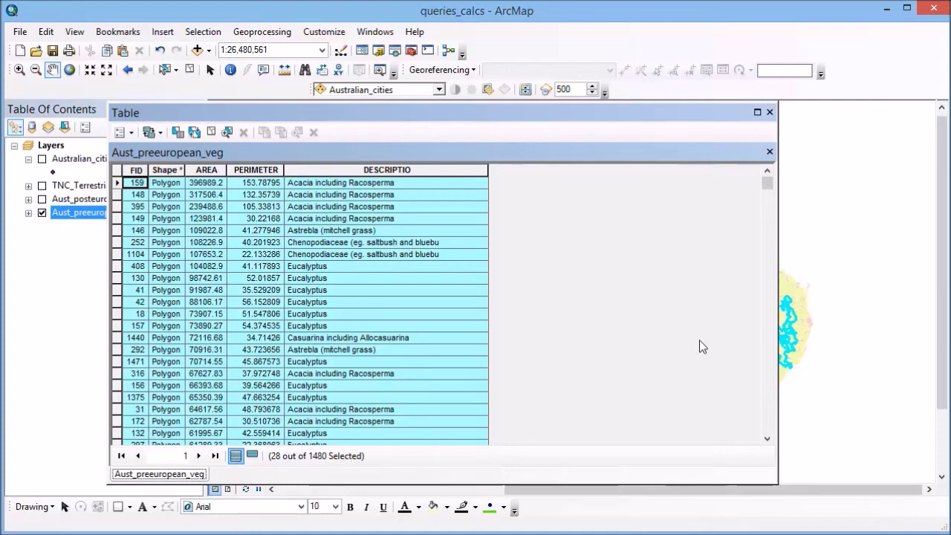
mouse_move(767, 183)
left_mouse_down()
mouse_move(775, 225)
mouse_move(768, 174)
left_mouse_up()
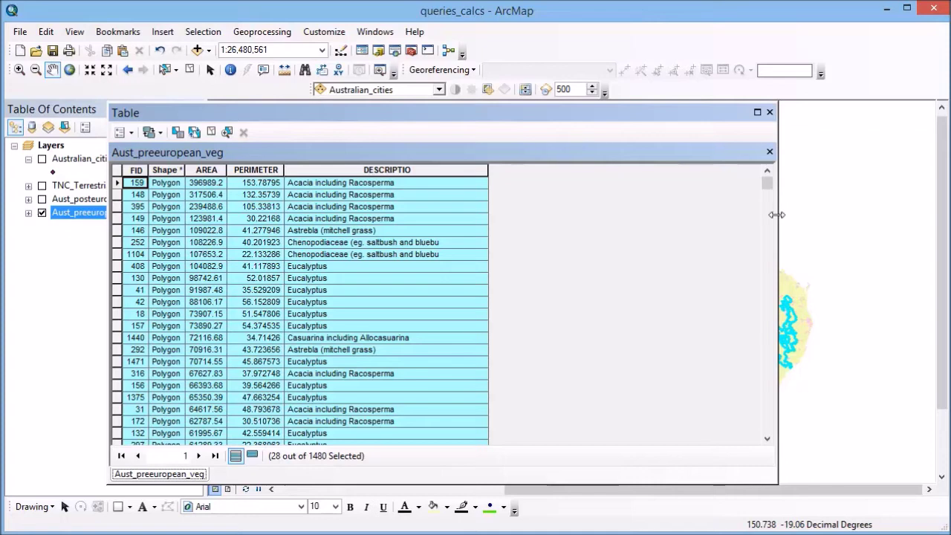
left_click_drag(777, 214, 513, 234)
left_click_drag(415, 115, 294, 121)
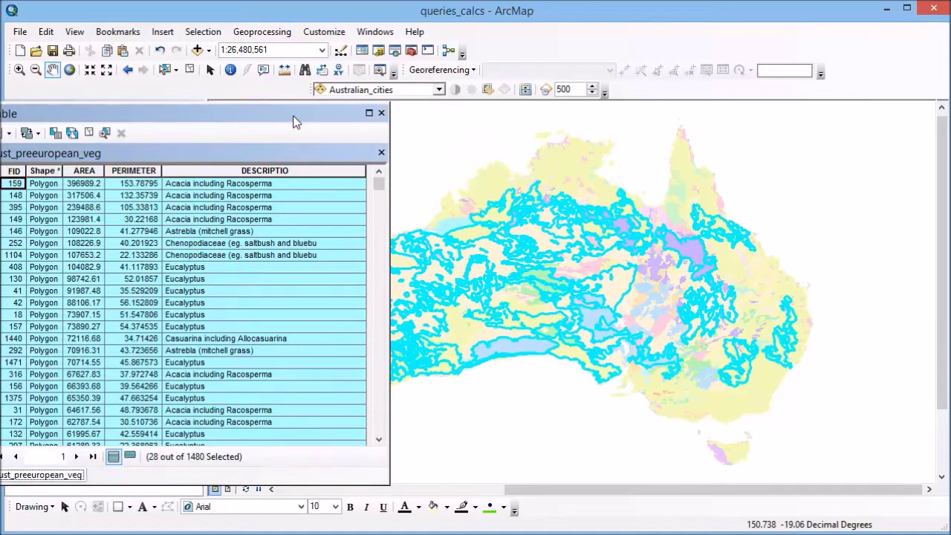
left_click_drag(293, 117, 638, 112)
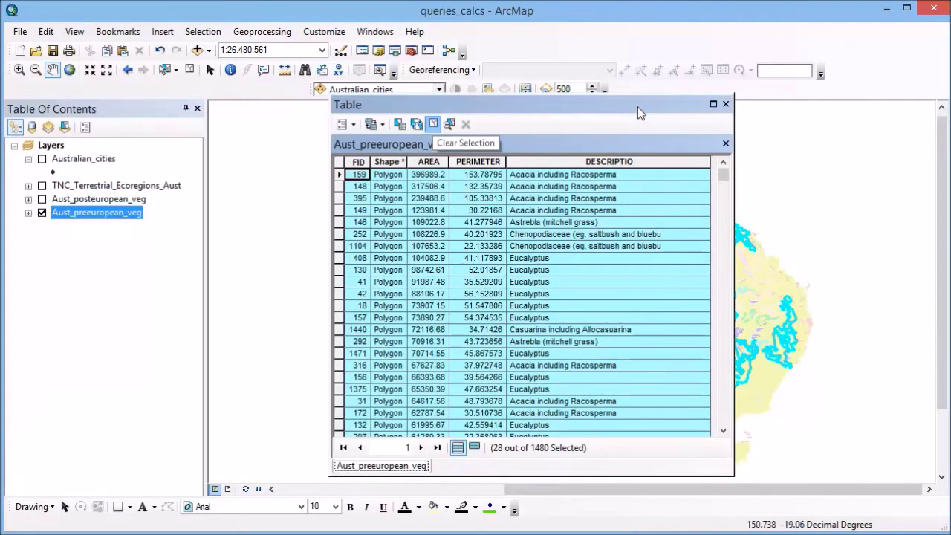
- Clear the selection and reapply "AREA" > 50000 to reselect the 28 large polygons
left_click(433, 124)
left_click_drag(570, 105, 288, 103)
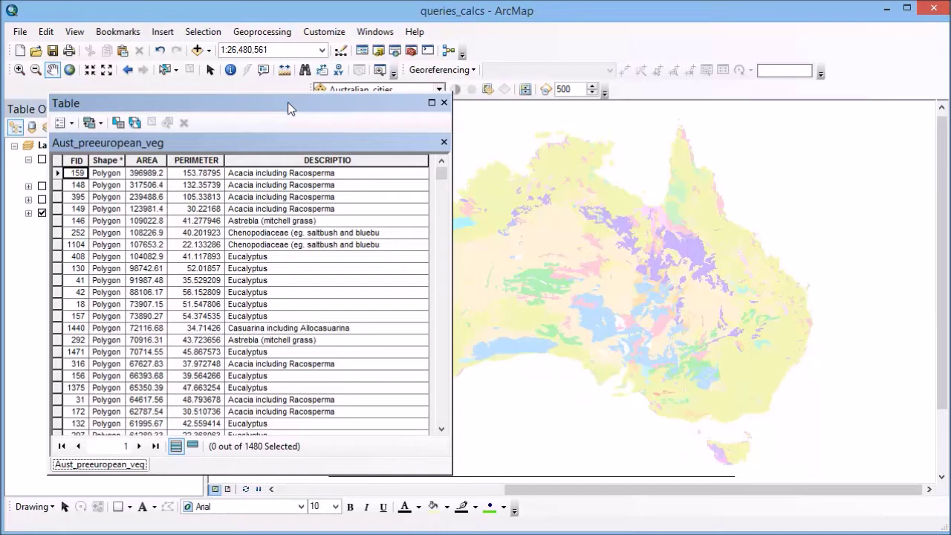
left_click_drag(288, 103, 437, 106)
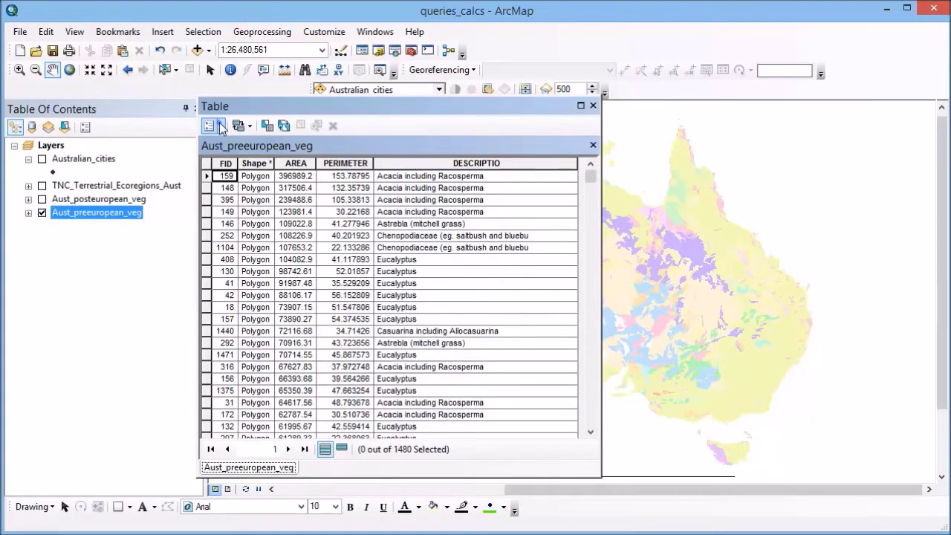
left_click(221, 126)
left_click(232, 158)
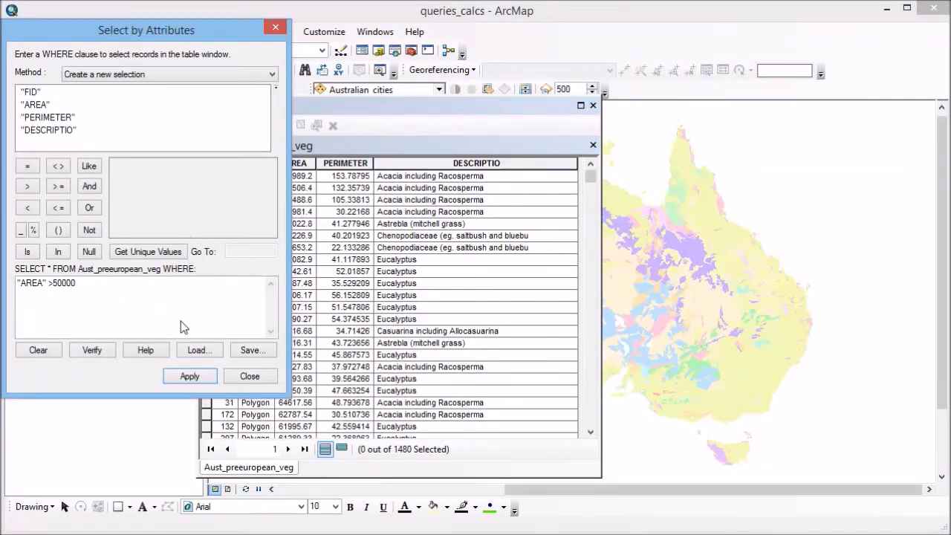
left_click(186, 376)
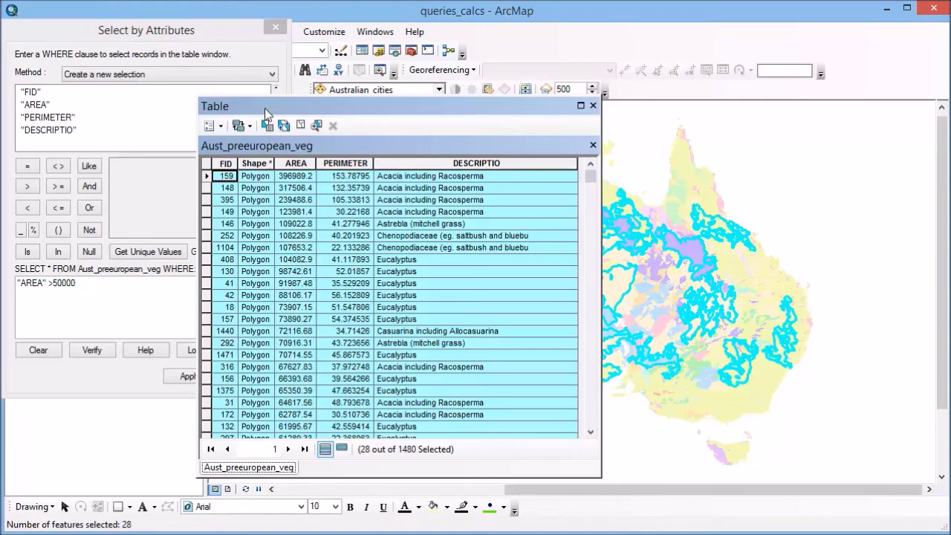
- Set the Select by Attributes method to Select from current selection
left_click_drag(265, 108, 405, 96)
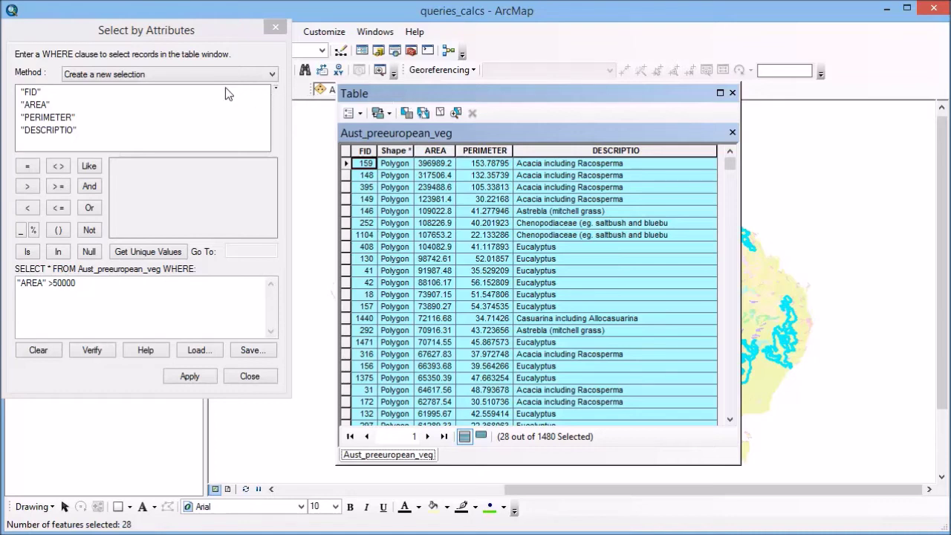
left_click(186, 73)
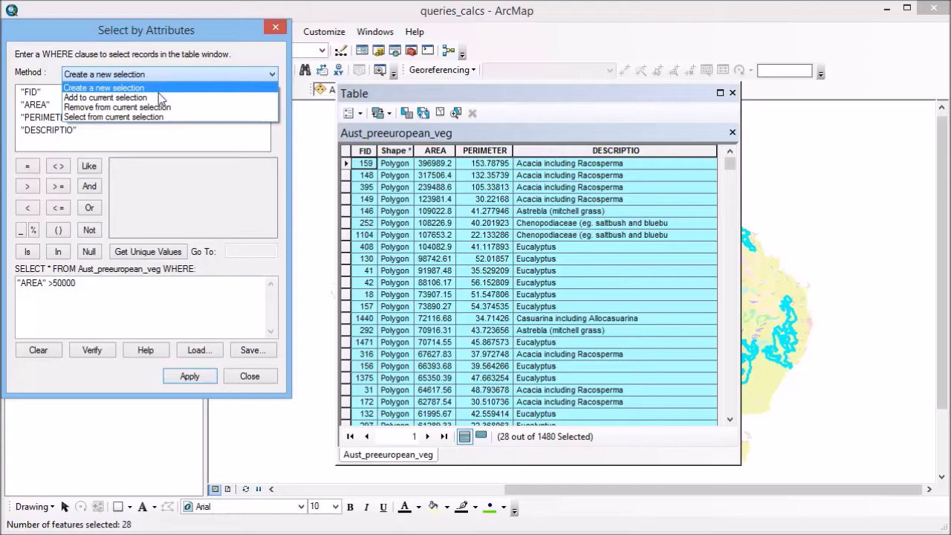
left_click(152, 116)
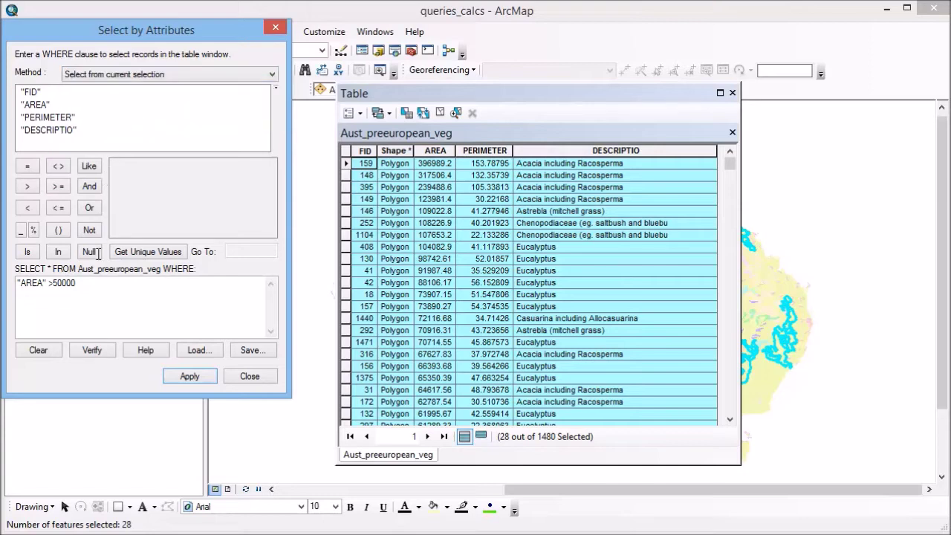
- Replace the query with "DESCRIPTIO" = 'Eucalyptus' and apply it, narrowing the selection to 12 polygons
double_click(97, 283)
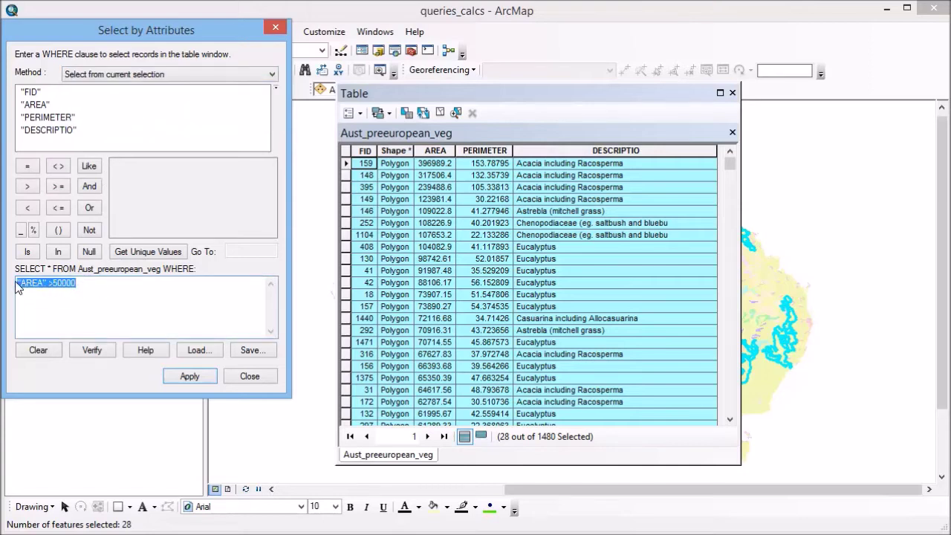
key("Delete")
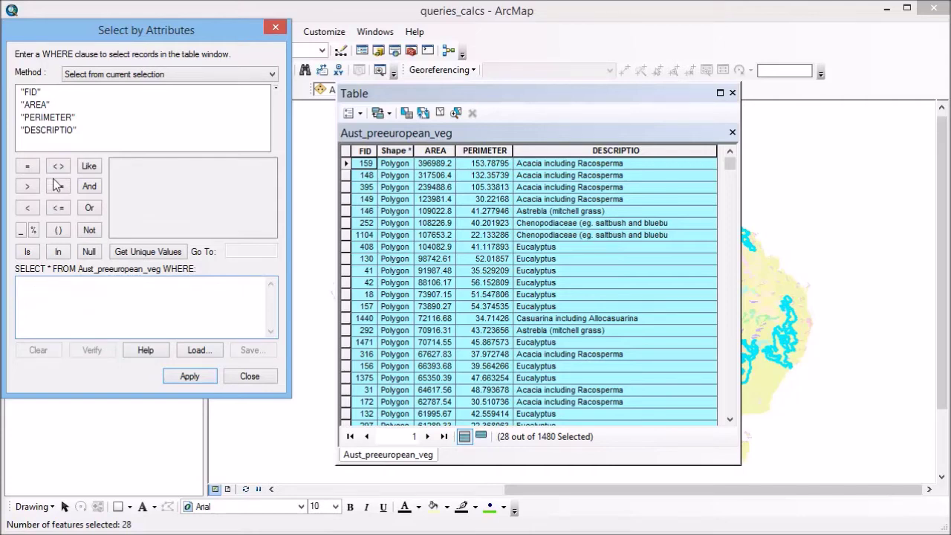
double_click(49, 132)
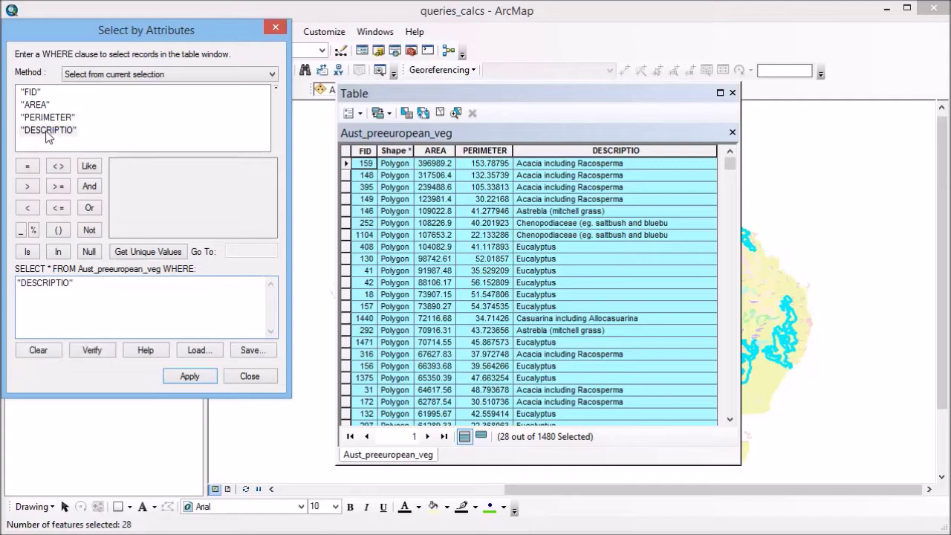
left_click(29, 165)
left_click(150, 253)
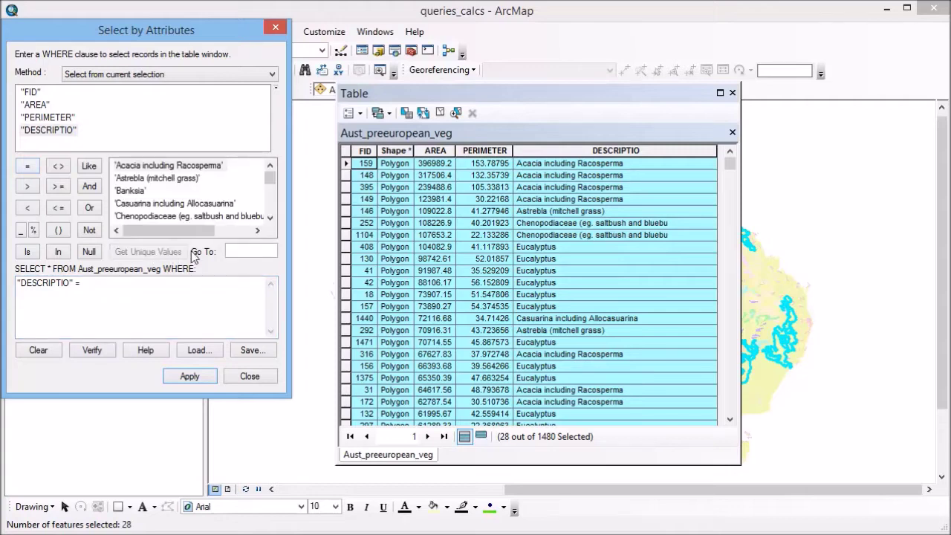
left_click(270, 218)
left_click(269, 218)
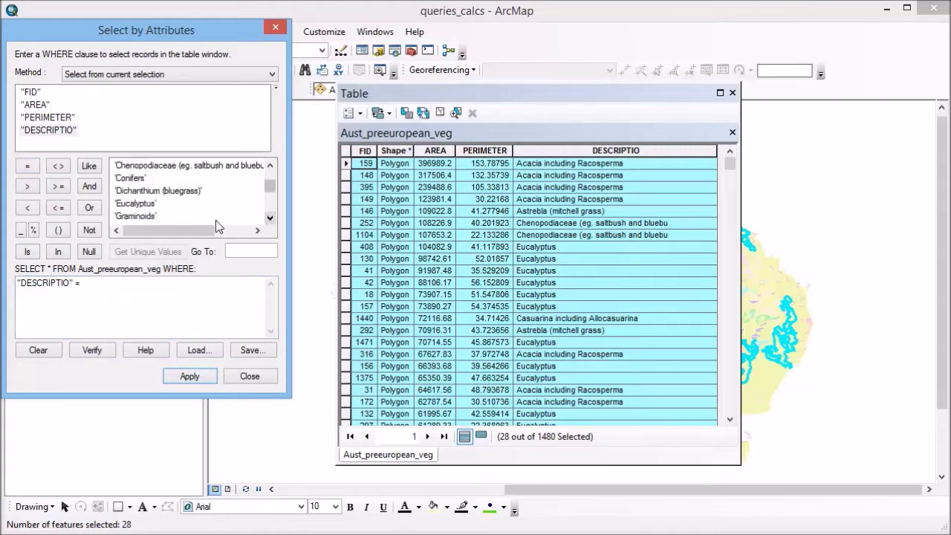
left_click(125, 204)
double_click(125, 203)
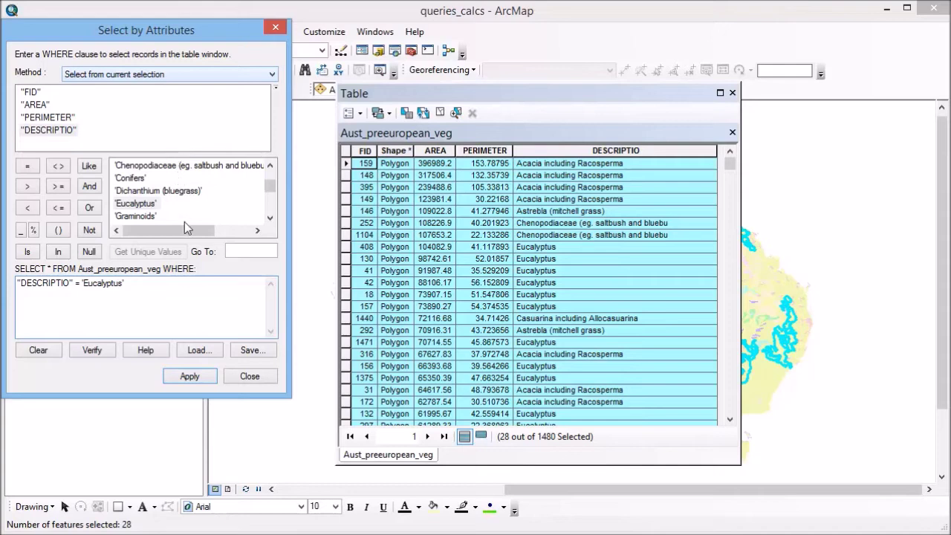
left_click(190, 375)
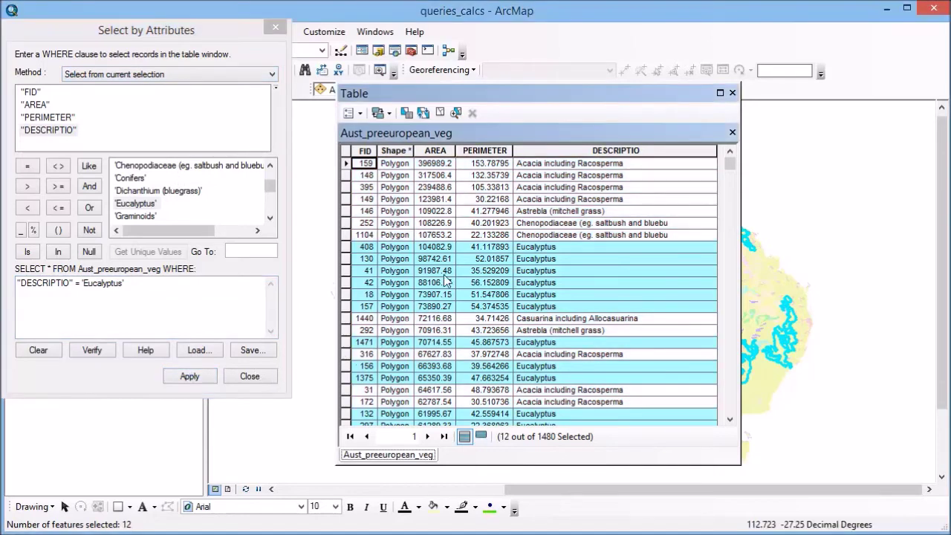
left_click_drag(492, 96, 188, 89)
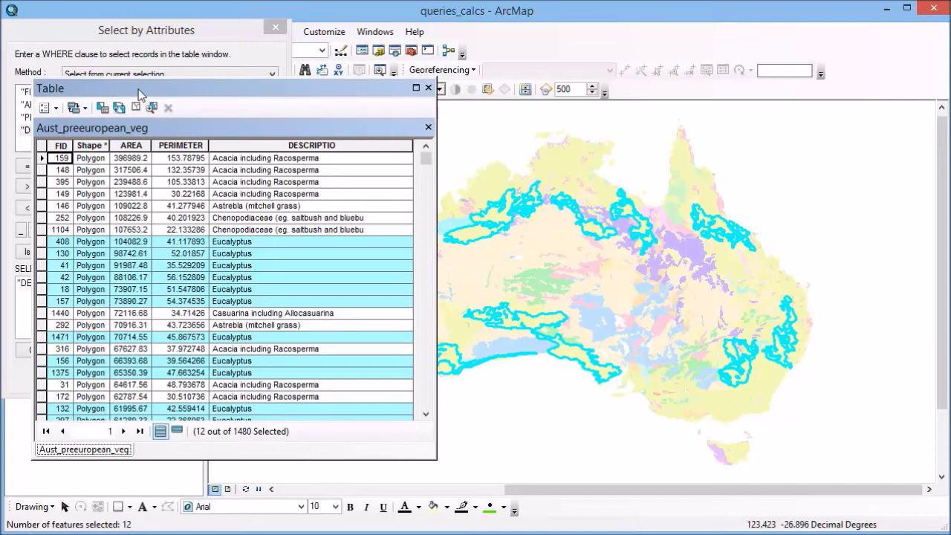
left_click_drag(136, 91, 518, 89)
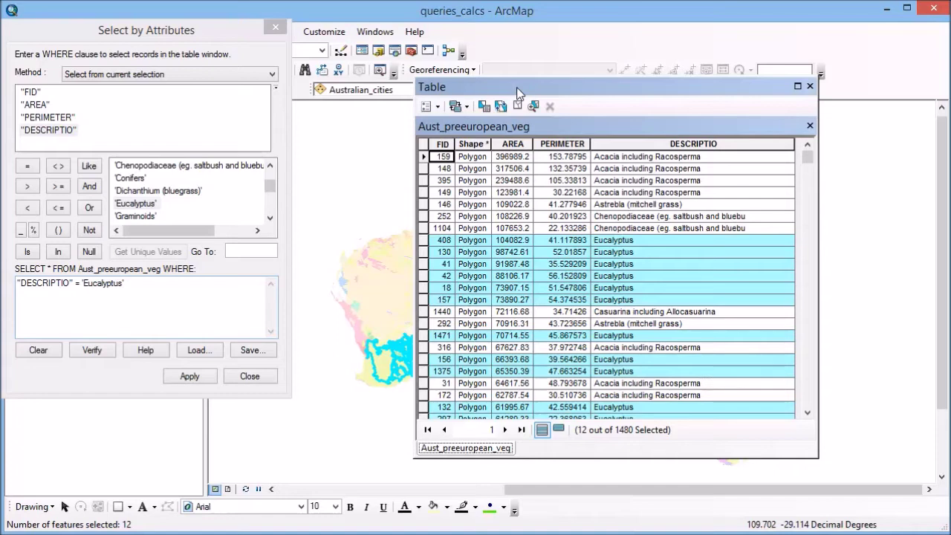
left_click(185, 71)
- Switch to Create a new selection and append AND "AREA" > 50000 to the Eucalyptus condition
left_click(172, 86)
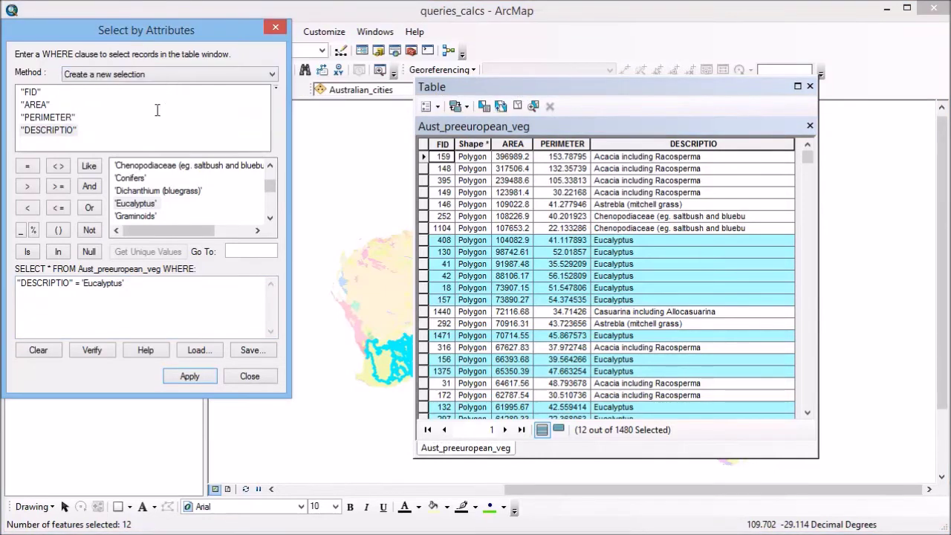
left_click(144, 285)
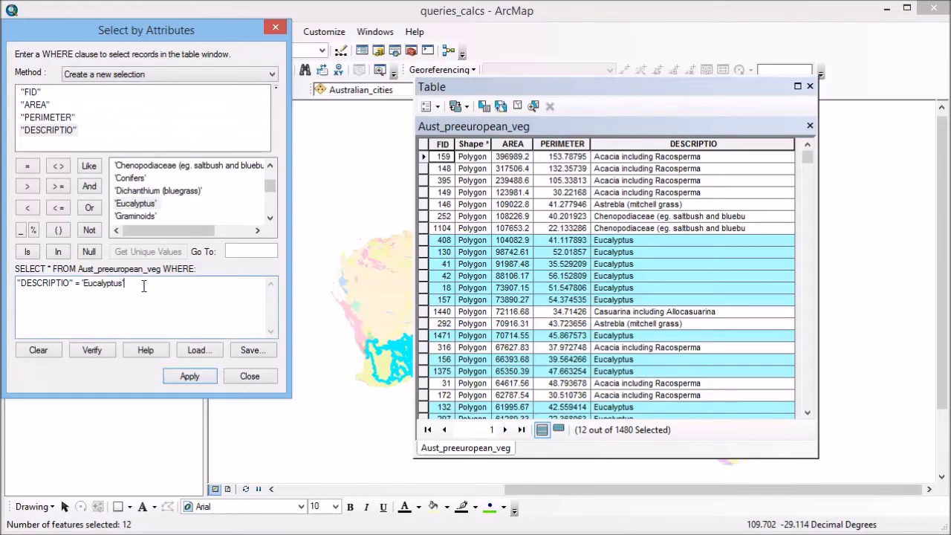
left_click(90, 186)
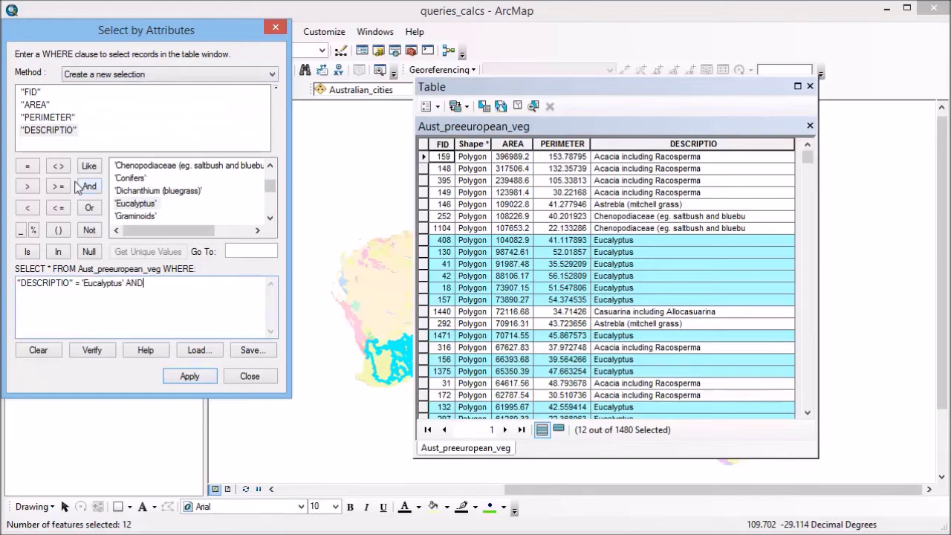
double_click(35, 105)
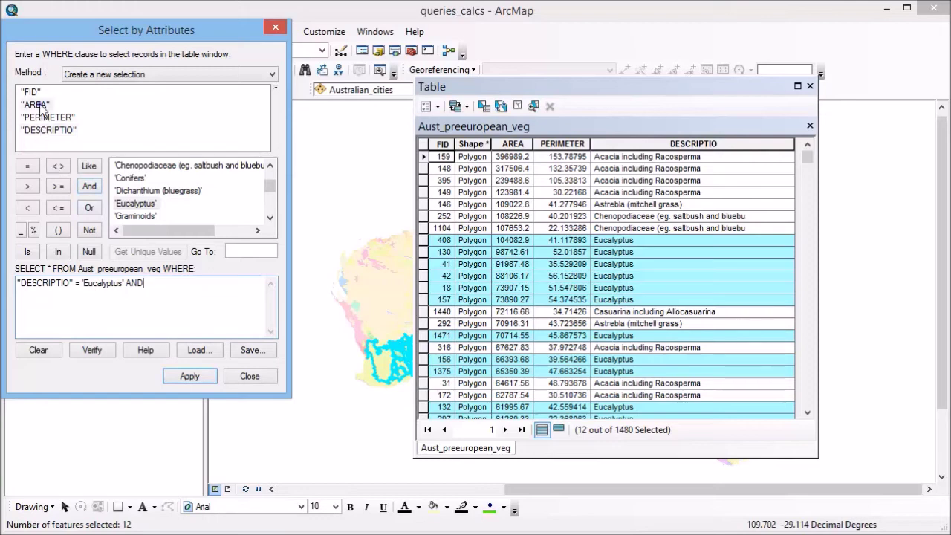
left_click(30, 187)
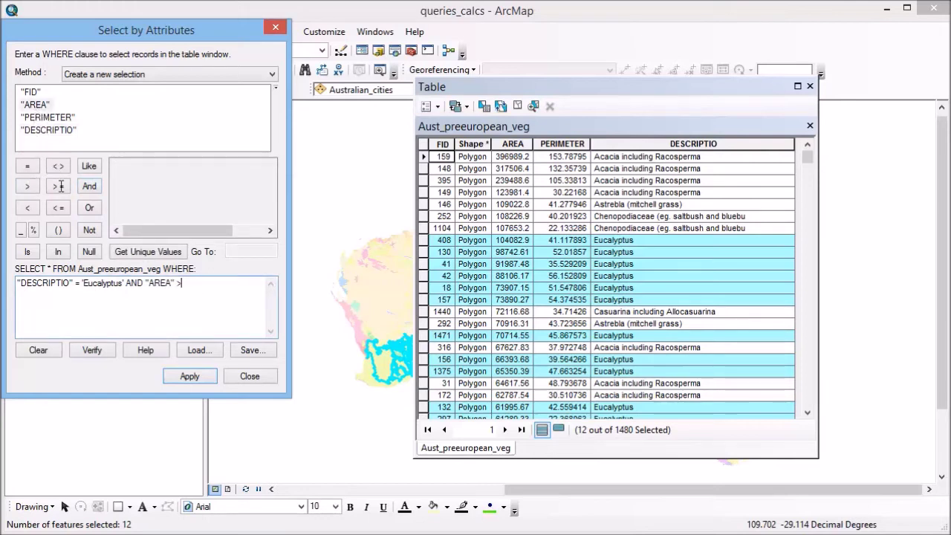
type("50000")
- Clear the current selection and delete the existing query expression
left_click(519, 108)
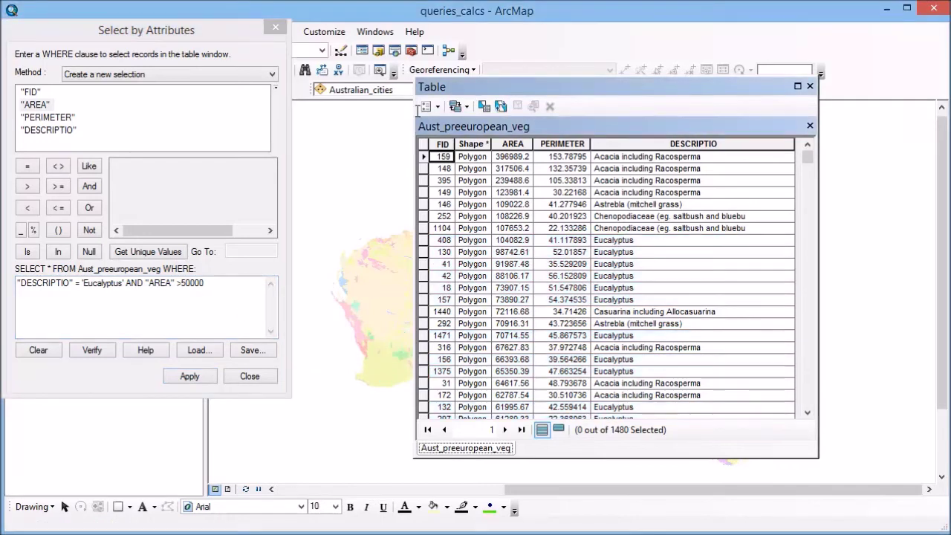
left_click_drag(216, 284, 16, 283)
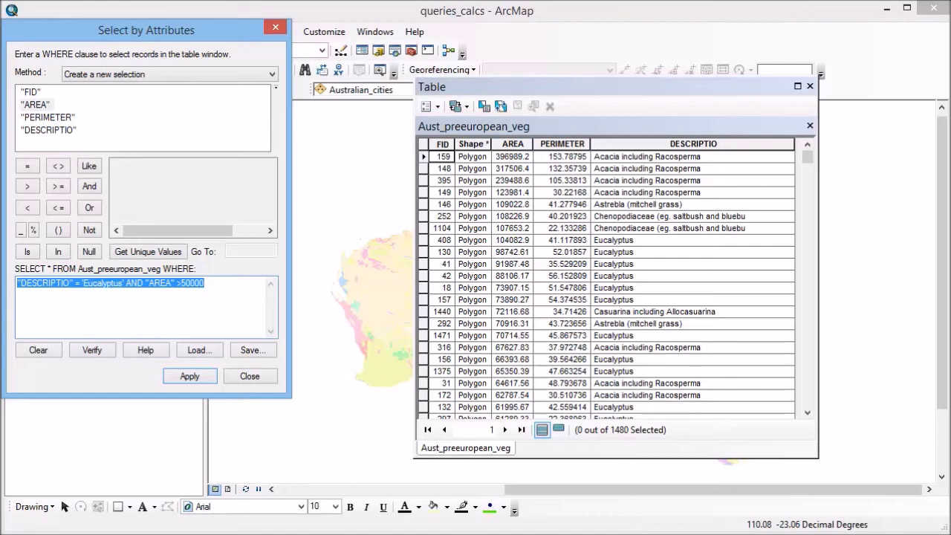
key("Delete")
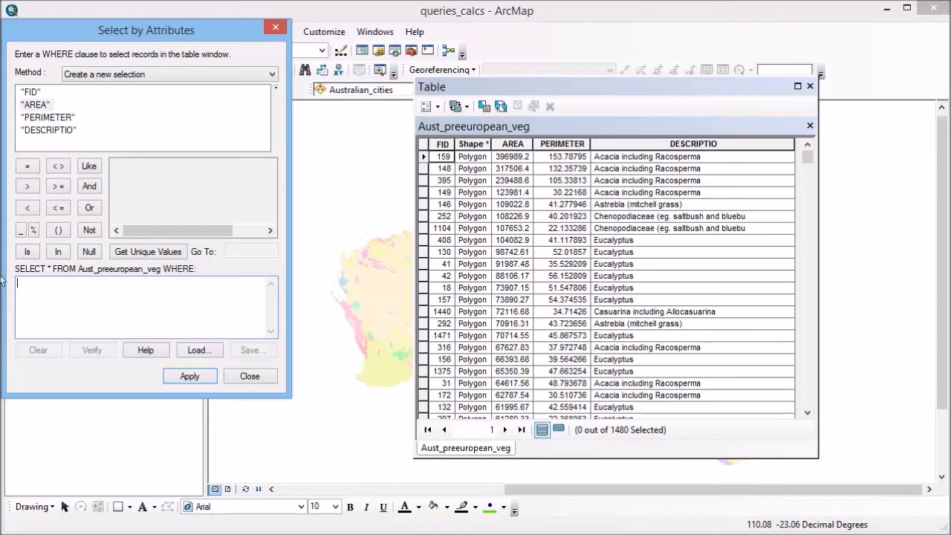
- Apply NOT "DESCRIPTIO" = 'Eucalyptus' to select the 807 non-Eucalyptus polygons
left_click(90, 230)
double_click(59, 131)
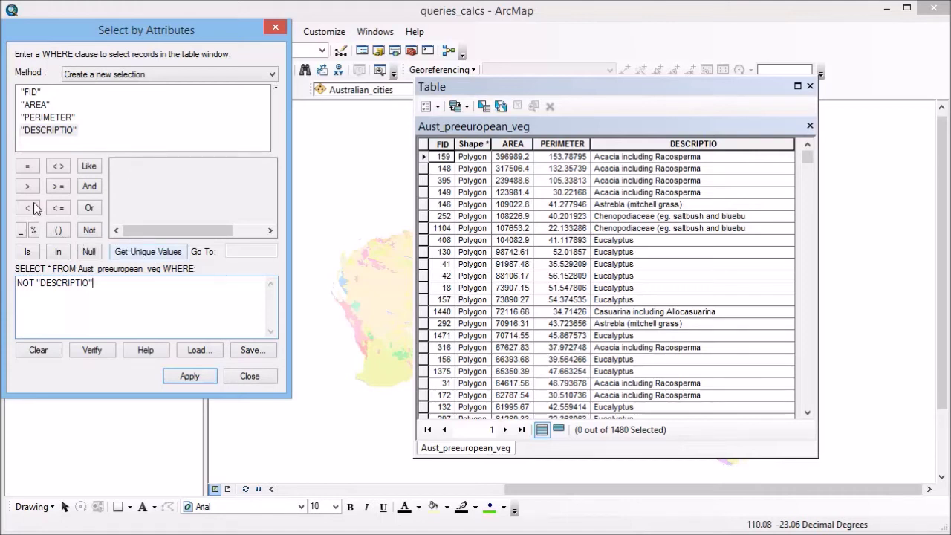
left_click(27, 166)
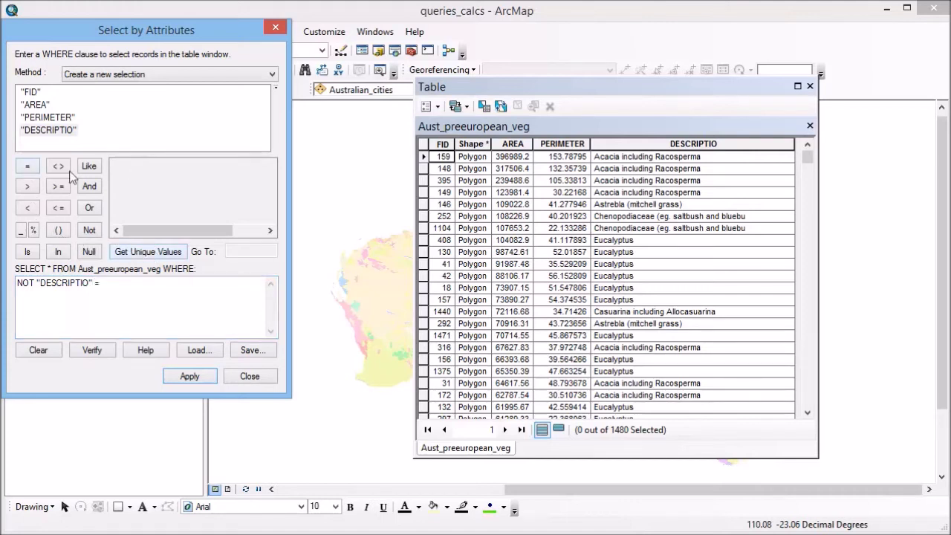
left_click(148, 252)
left_click(270, 217)
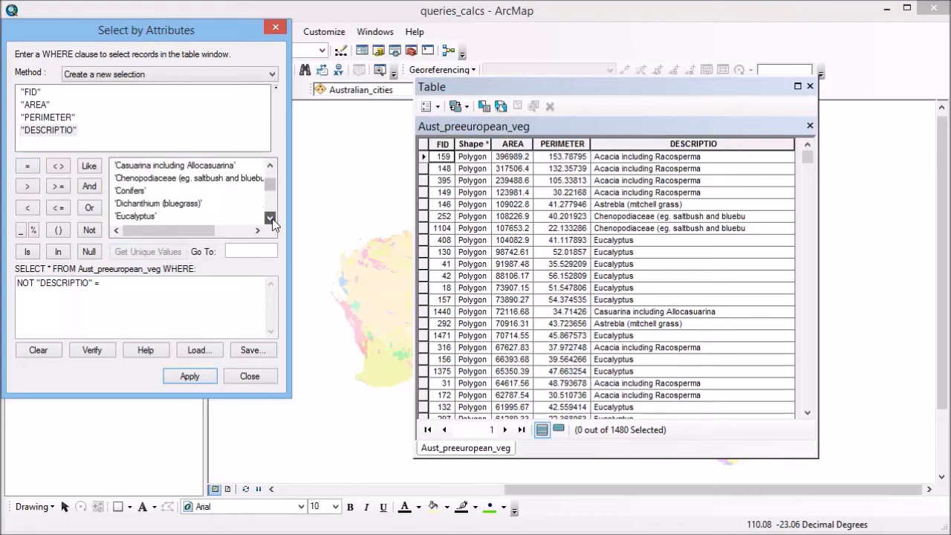
left_click(271, 218)
double_click(136, 204)
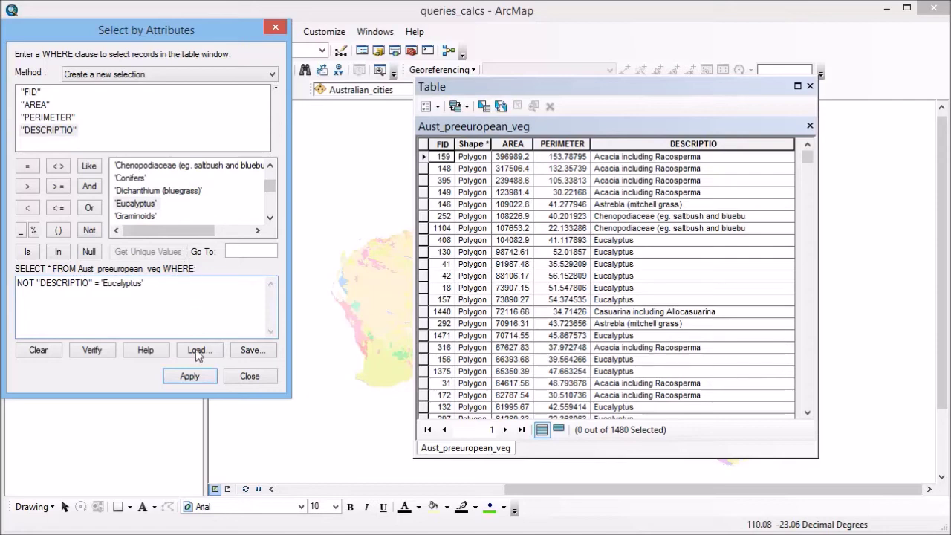
left_click(195, 377)
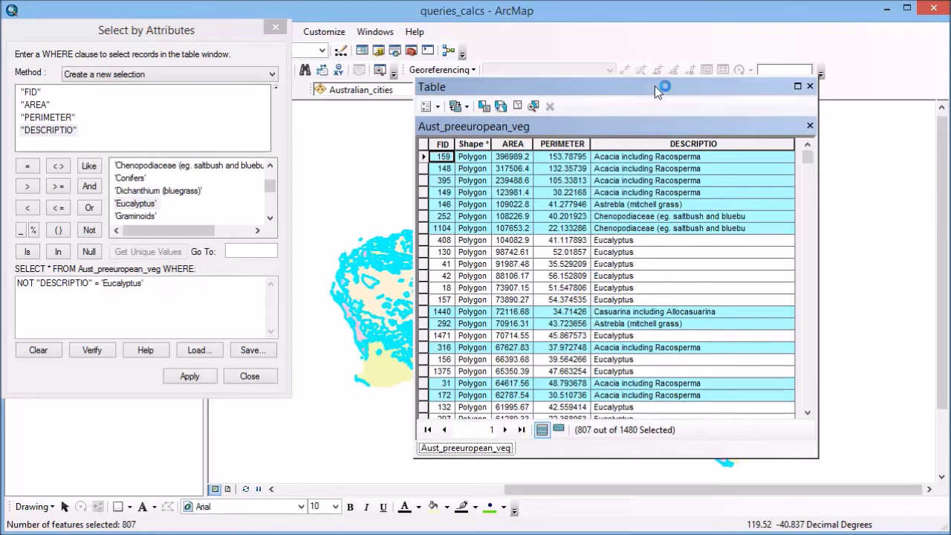
left_click_drag(654, 85, 578, 79)
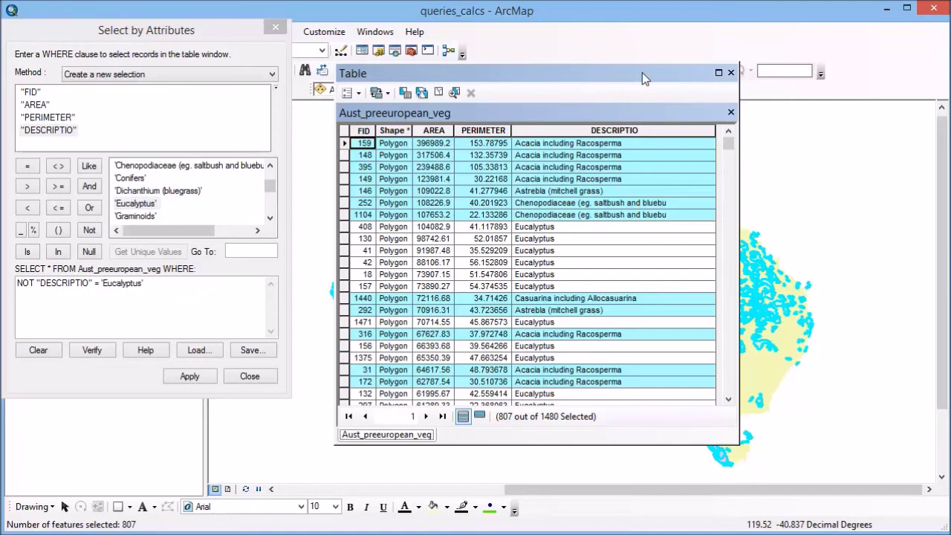
- Close the attribute table and the Select by Attributes dialog
left_click(730, 73)
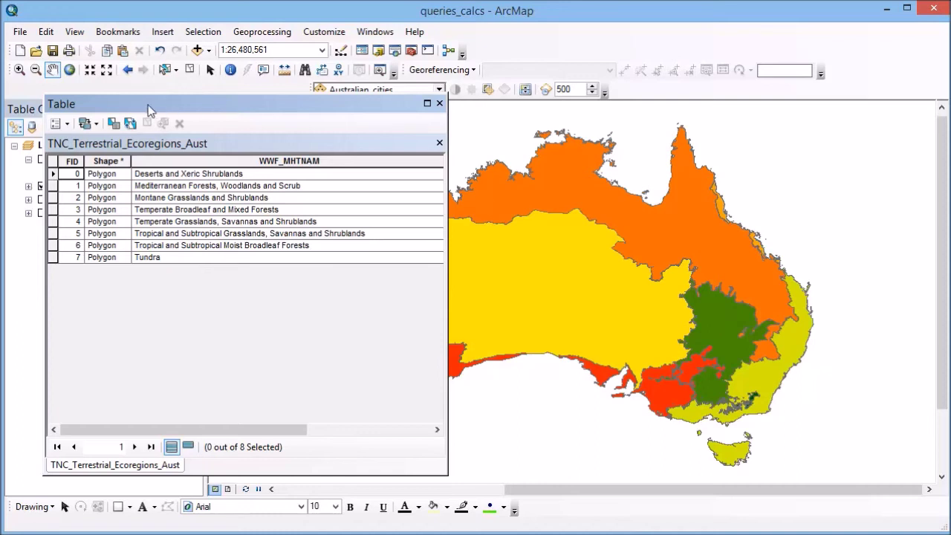
- Open Select By Attributes for TNC_Terrestrial_Ecoregions_Aust and position the dialog beside the table
left_click(66, 124)
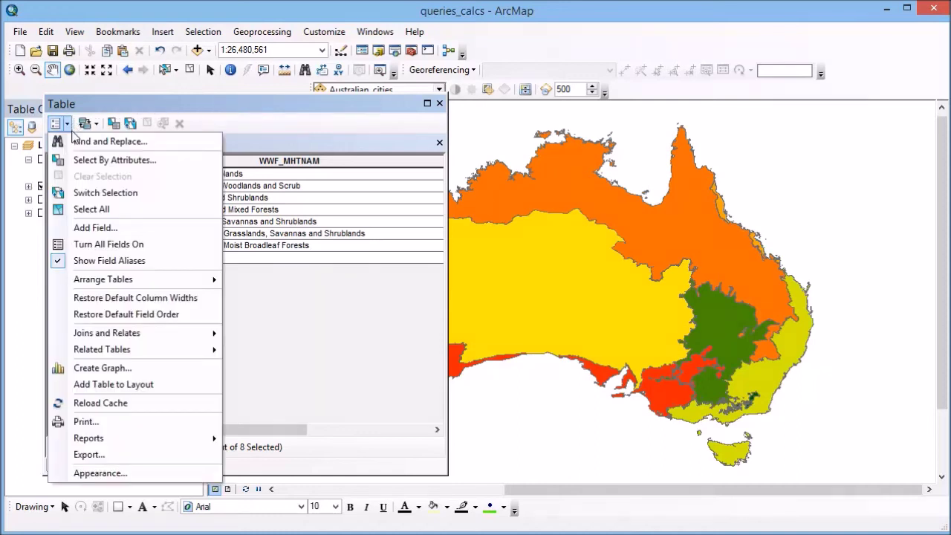
left_click(77, 162)
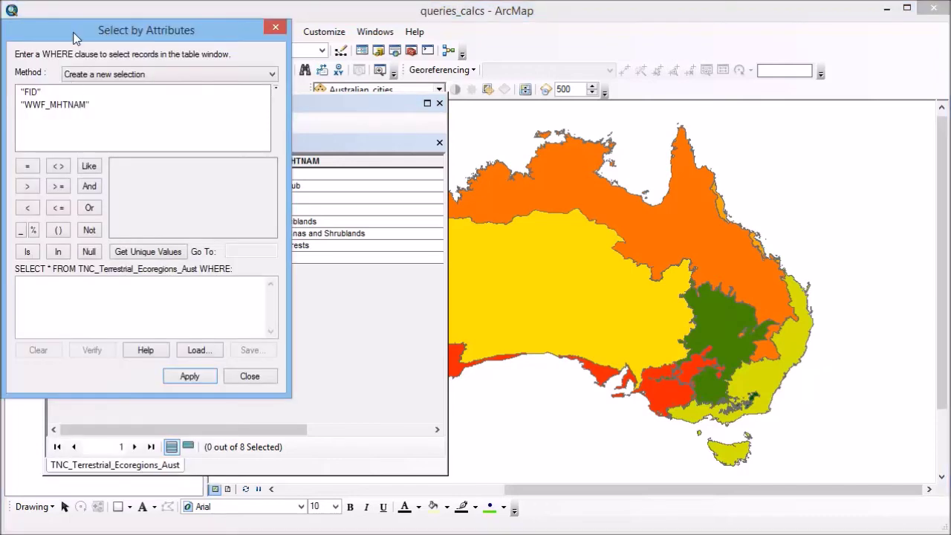
left_click_drag(75, 38, 507, 143)
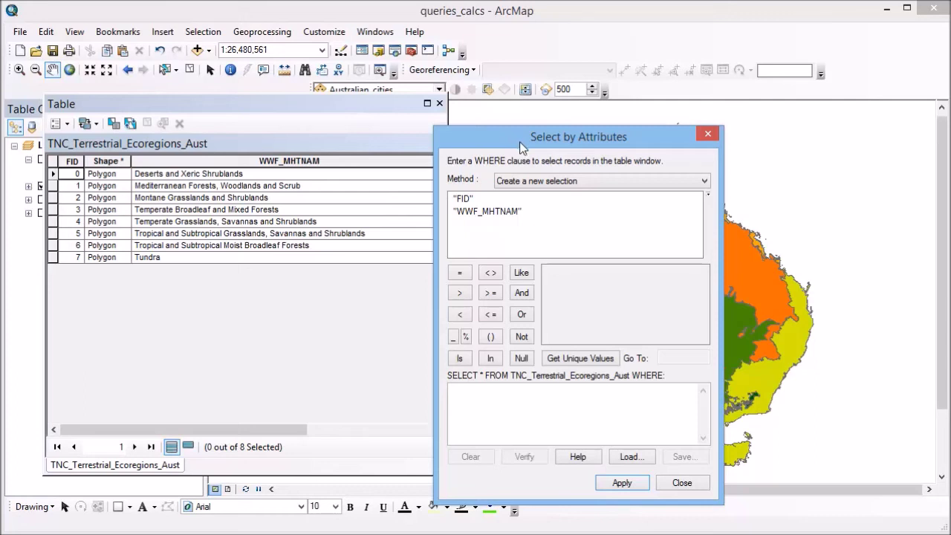
left_click_drag(523, 149, 345, 117)
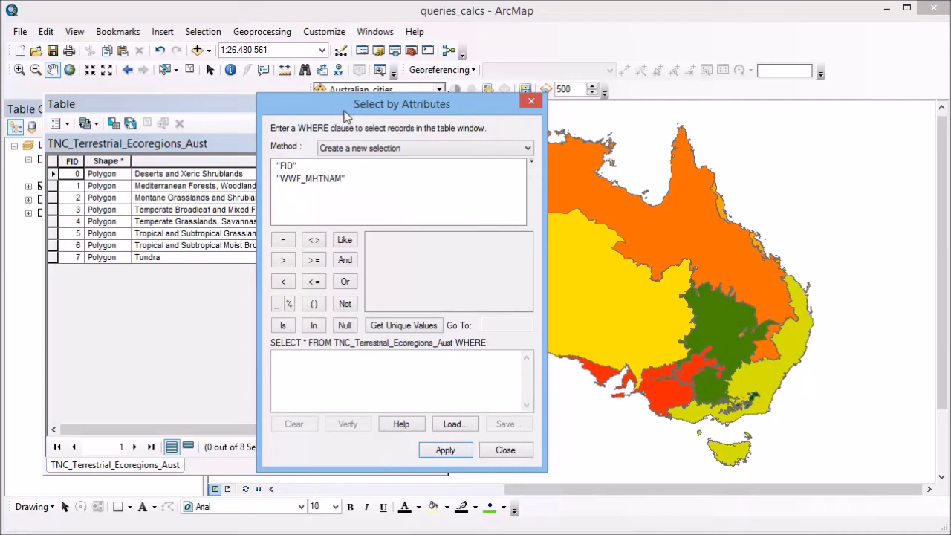
- Apply the query "WWF_MHTNAM" LIKE '%Grass%' to select the 3 grassland ecoregions of 8
double_click(302, 186)
left_click_drag(302, 102, 425, 120)
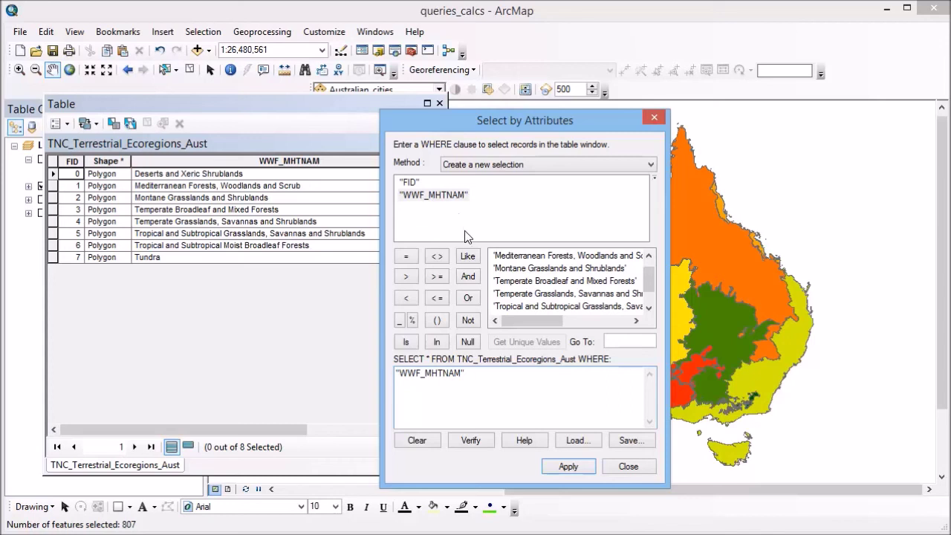
left_click(468, 257)
type("'%")
type("Grass%")
type("'")
left_click(568, 466)
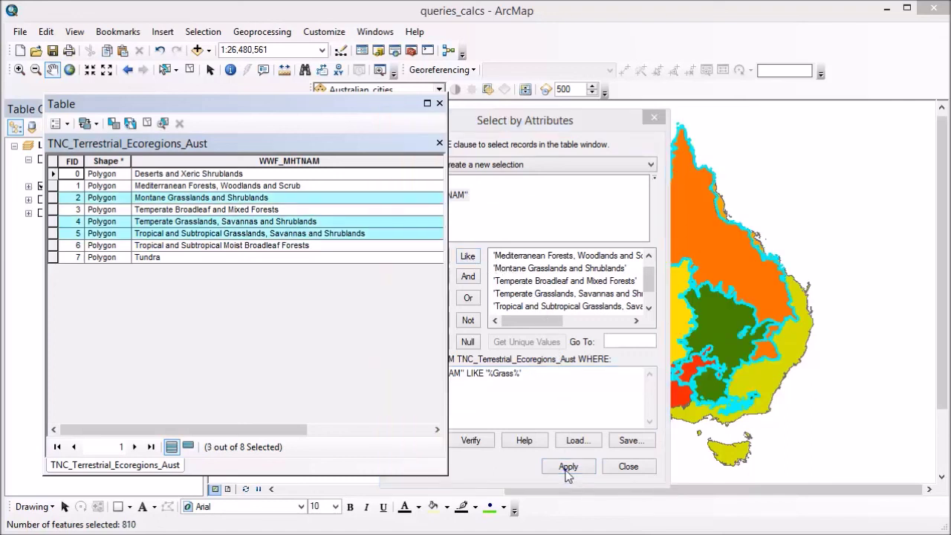